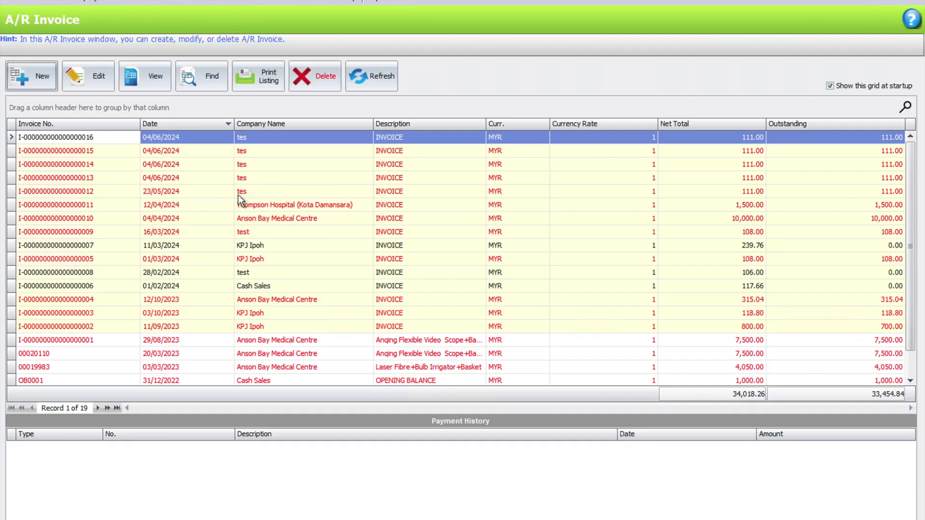
# Attempt to delete the 23/05/2024 A/R invoice, accept the refusal, and close the A/R Invoice listing.
pyautogui.click(238, 191)
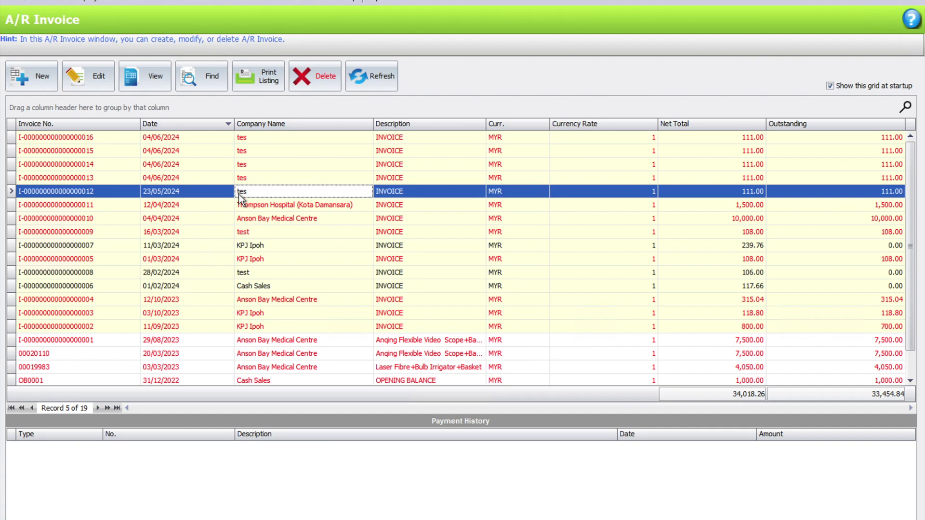
pyautogui.click(303, 74)
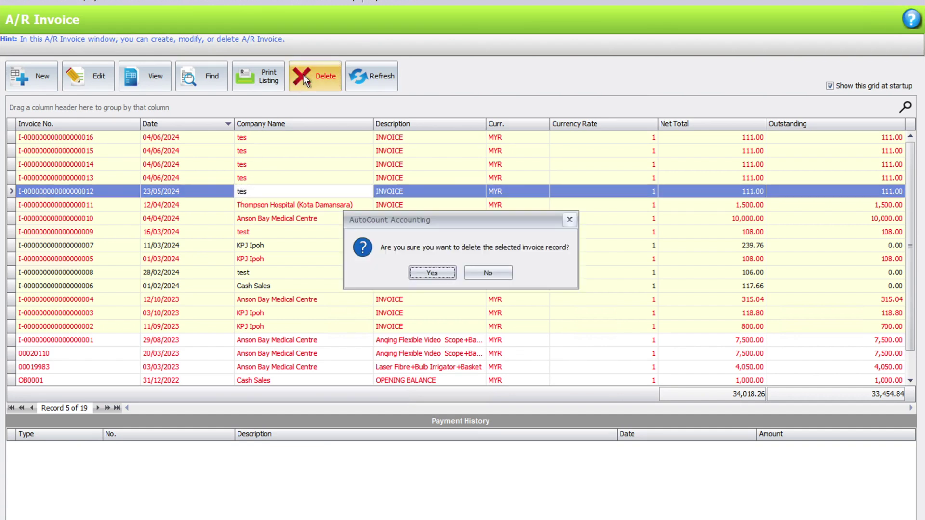
pyautogui.click(433, 275)
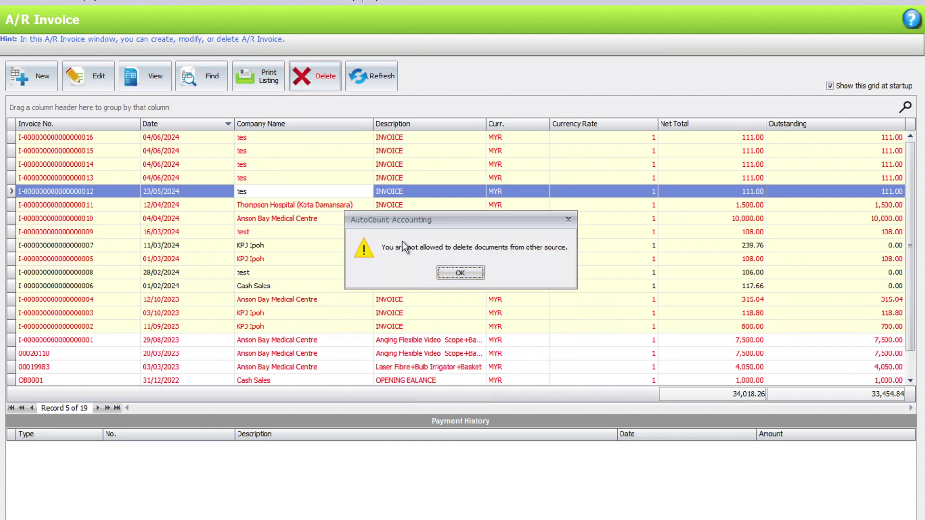
pyautogui.click(461, 273)
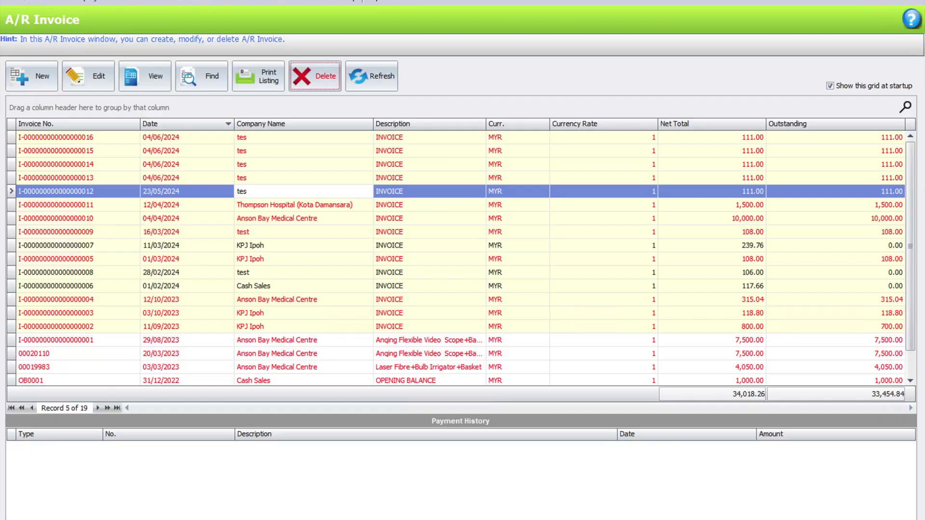
pyautogui.click(913, 2)
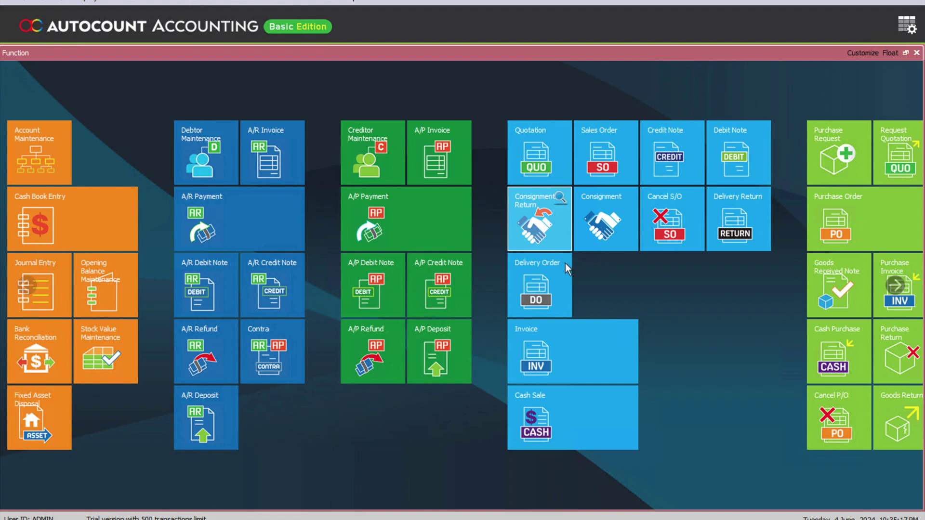
# In the sales Invoice listing, delete the 23/05/2024 test invoice so 14 invoices remain.
pyautogui.click(585, 368)
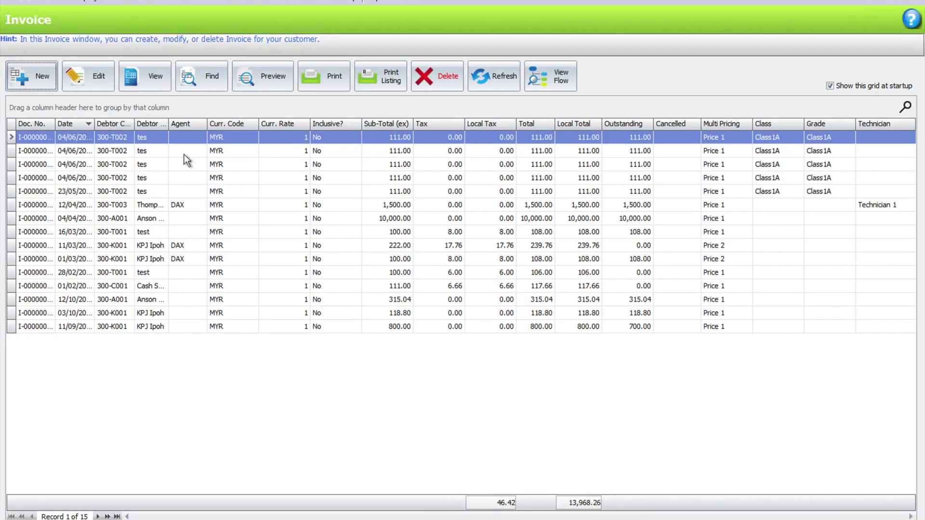
pyautogui.click(83, 190)
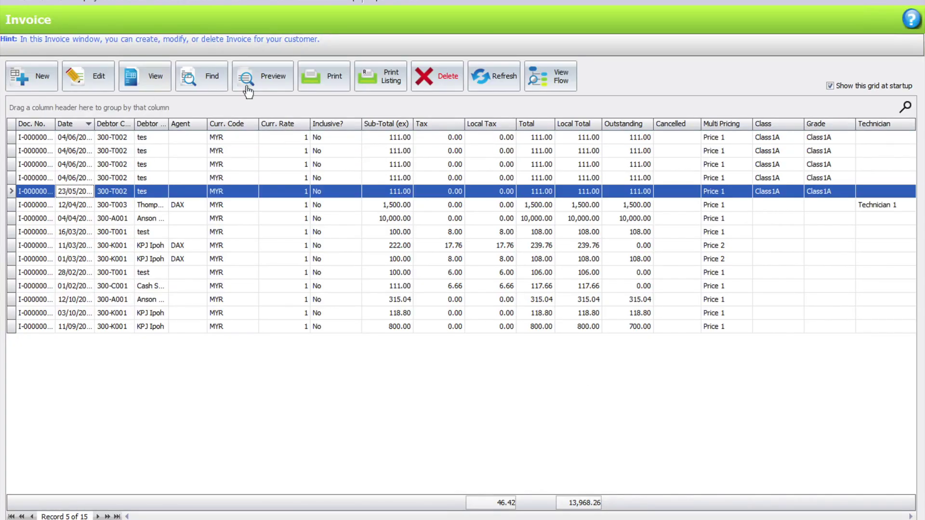
pyautogui.click(449, 76)
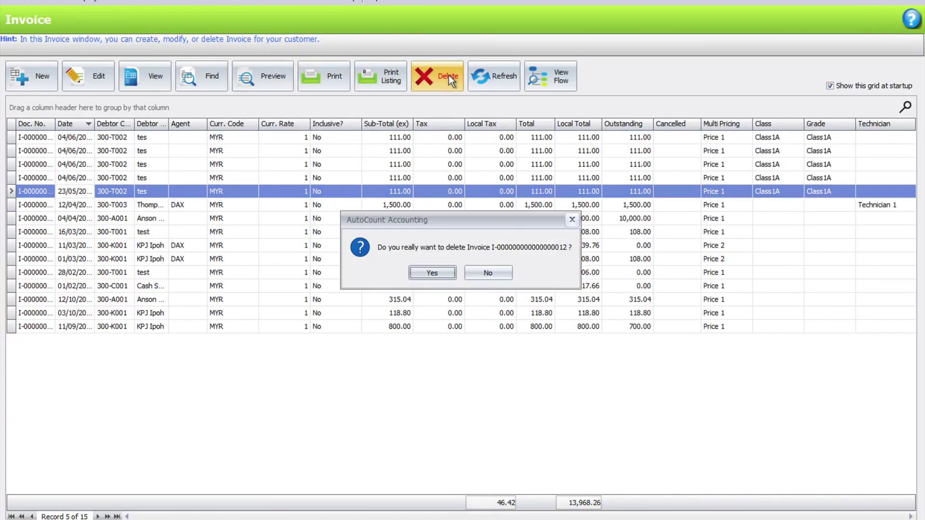
pyautogui.click(434, 273)
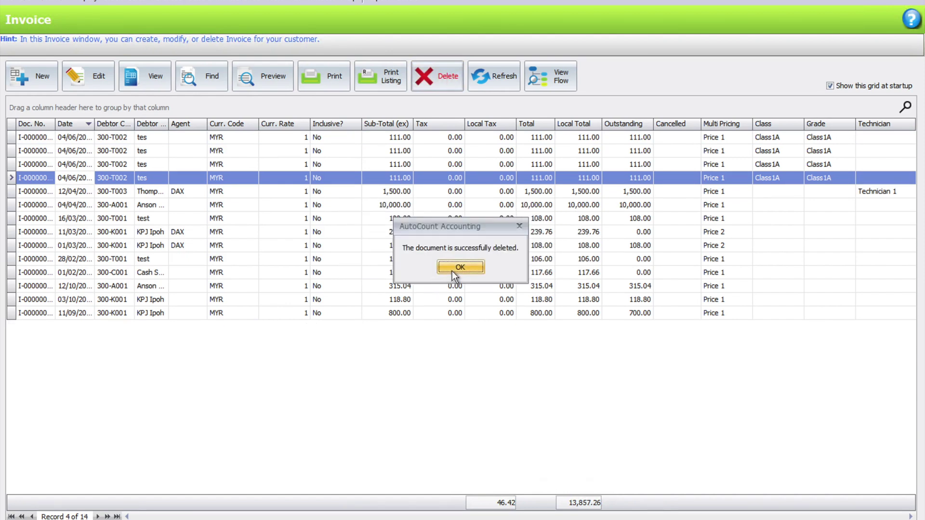
pyautogui.click(452, 271)
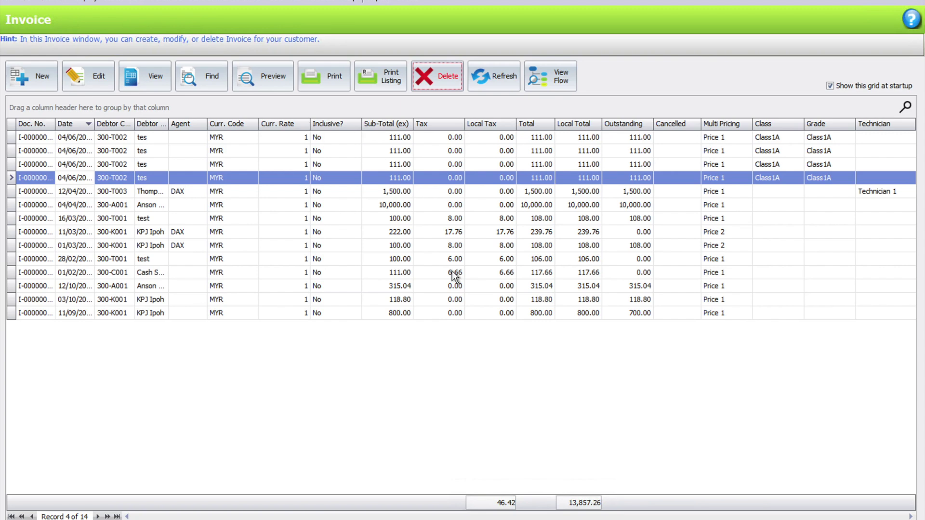
pyautogui.click(209, 90)
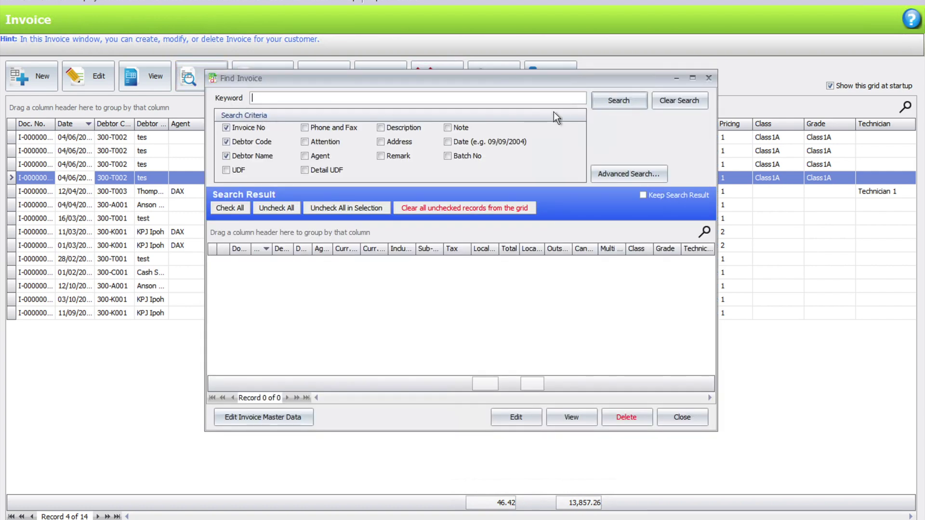
# Advanced-search invoices with Invoice Date ranging 01/06/2024 to 04/06/2024, returning four results totalling 444.00.
pyautogui.click(635, 176)
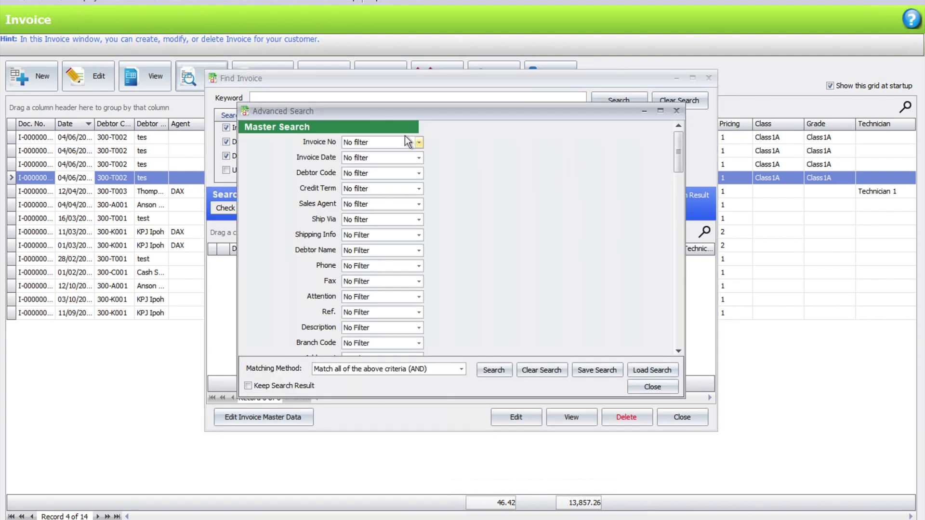
pyautogui.click(418, 158)
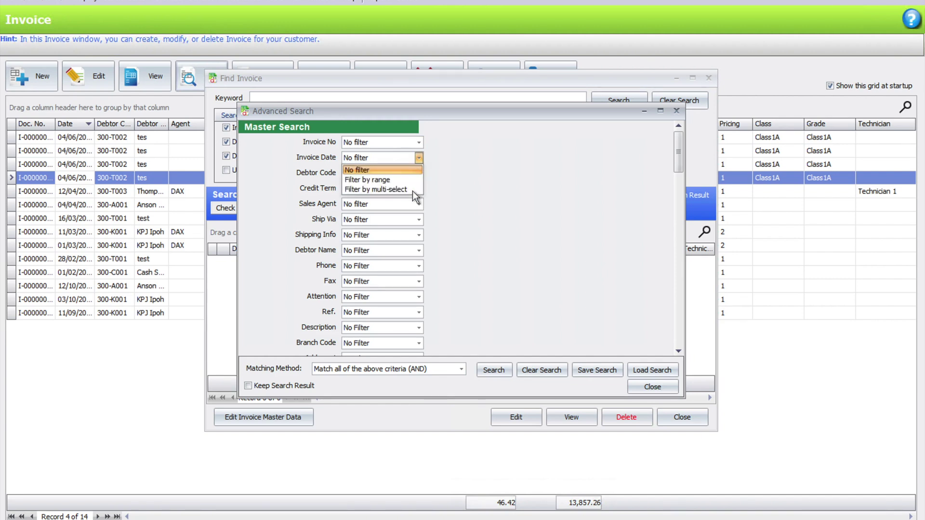
pyautogui.click(405, 181)
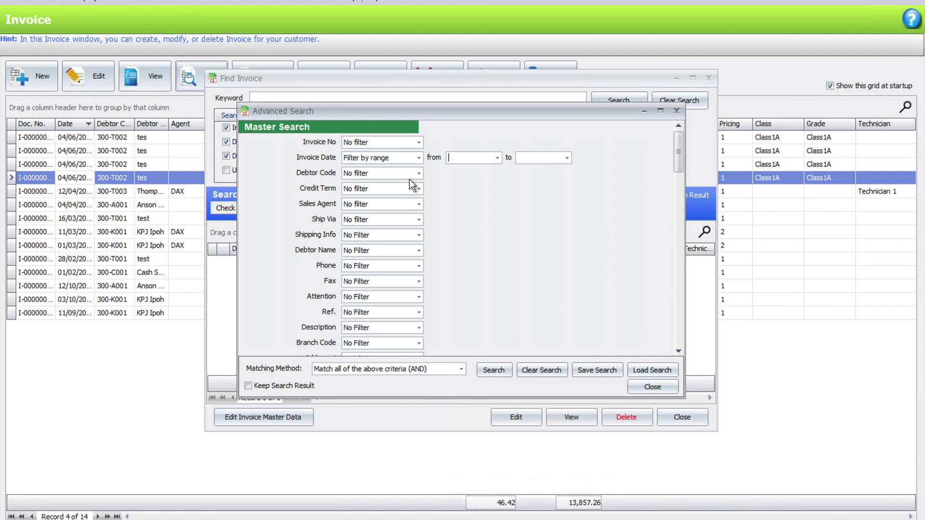
pyautogui.click(495, 157)
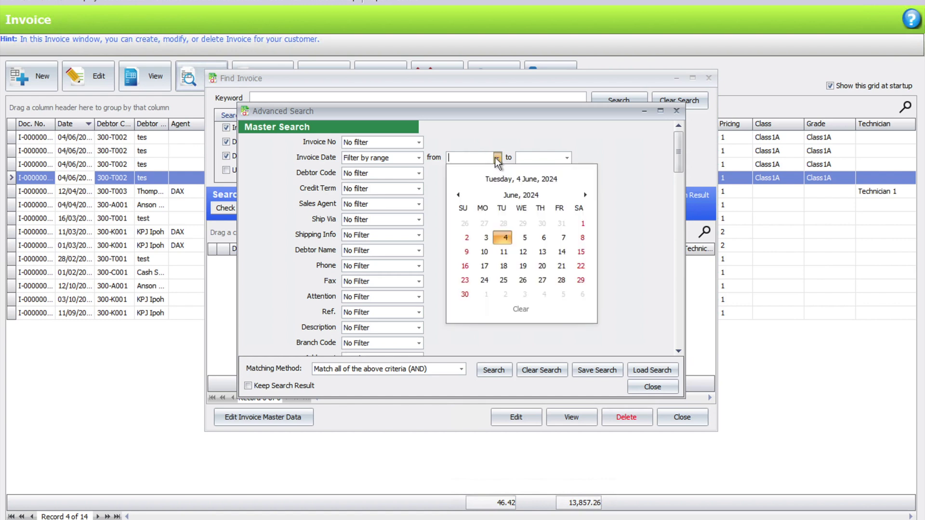
pyautogui.click(582, 224)
pyautogui.click(567, 157)
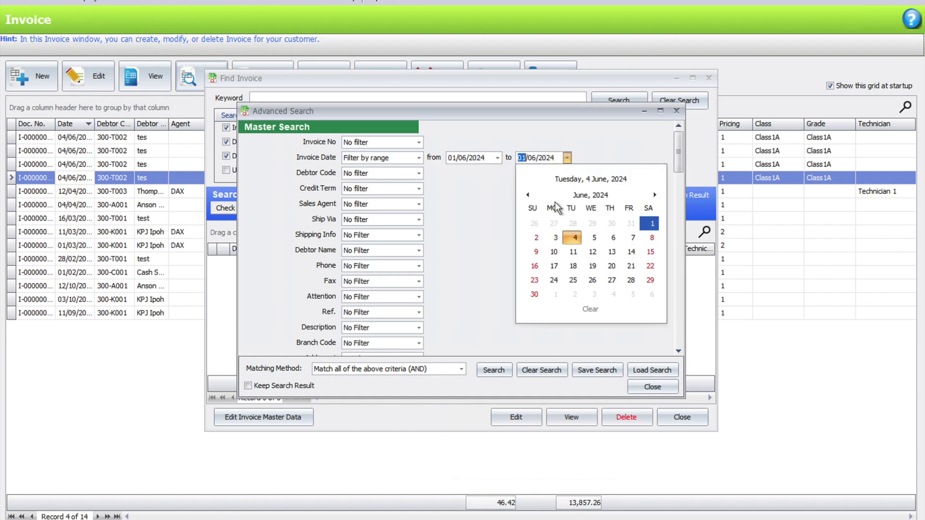
pyautogui.click(571, 236)
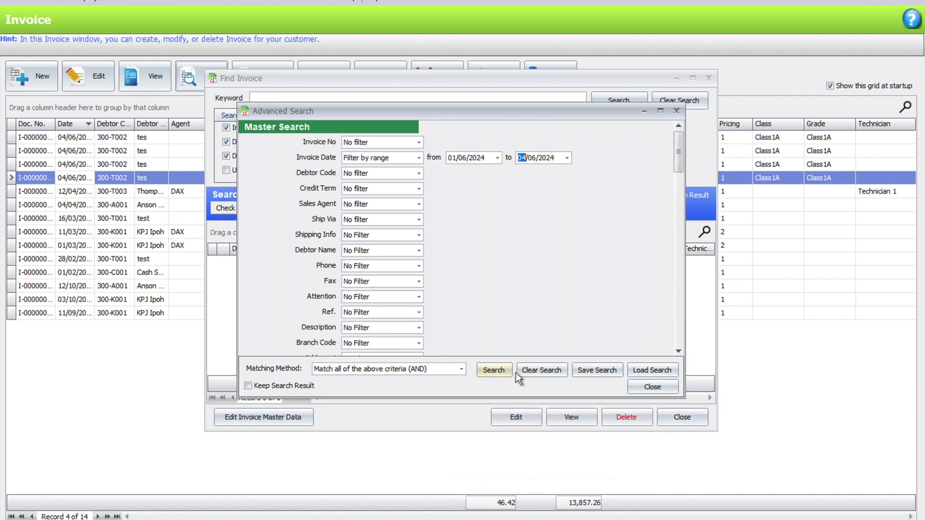
pyautogui.click(495, 370)
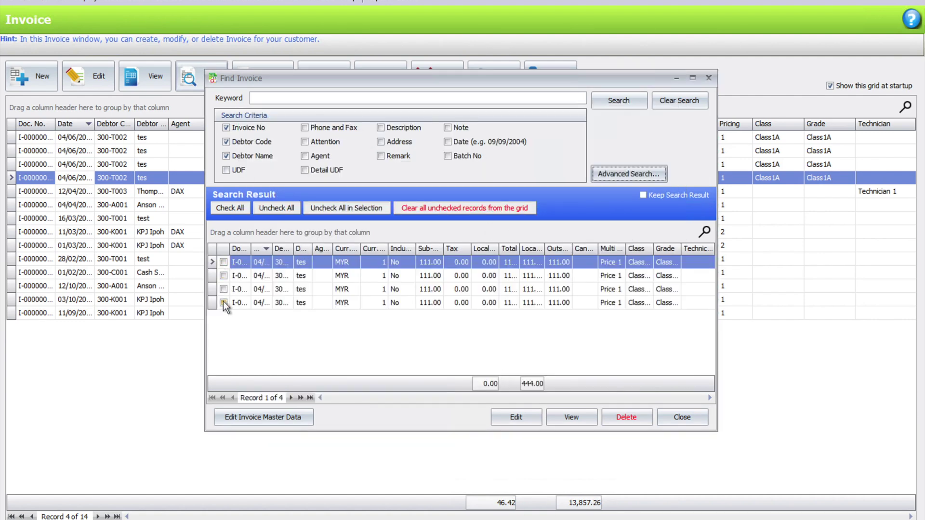
# Check all four found June invoices and delete them, leaving 10 invoices totalling 13,413.26.
pyautogui.click(228, 209)
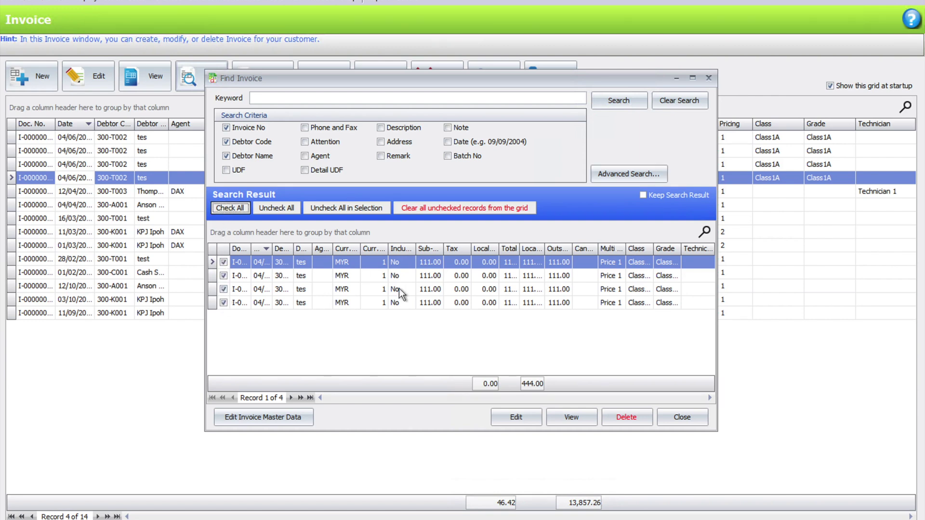
pyautogui.click(620, 419)
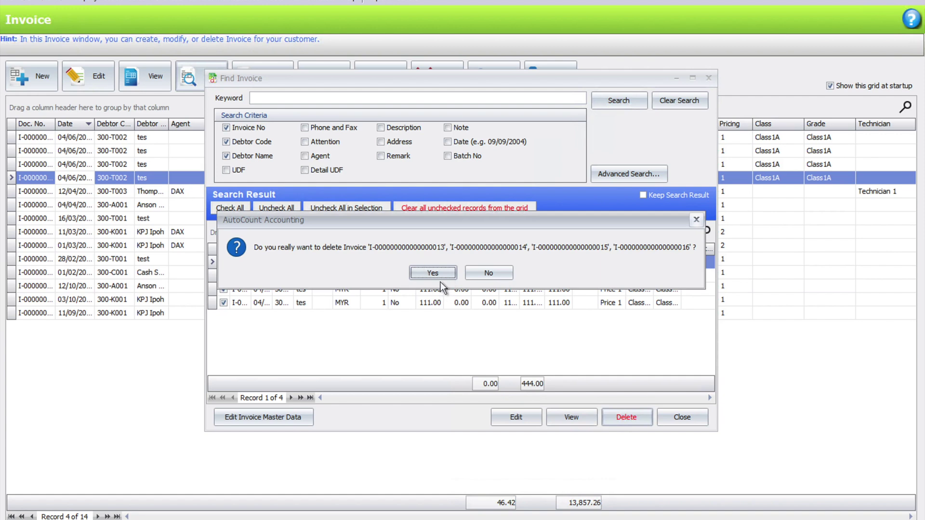
pyautogui.click(438, 279)
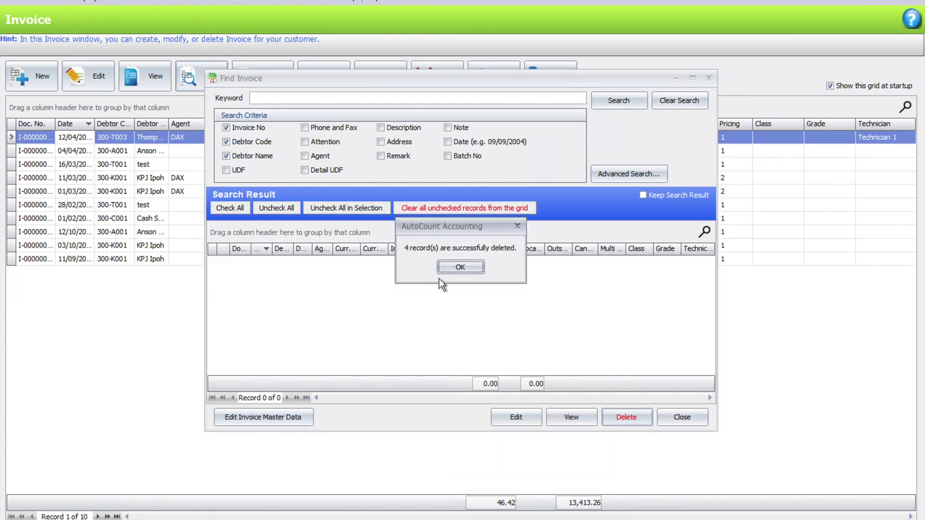
pyautogui.click(470, 264)
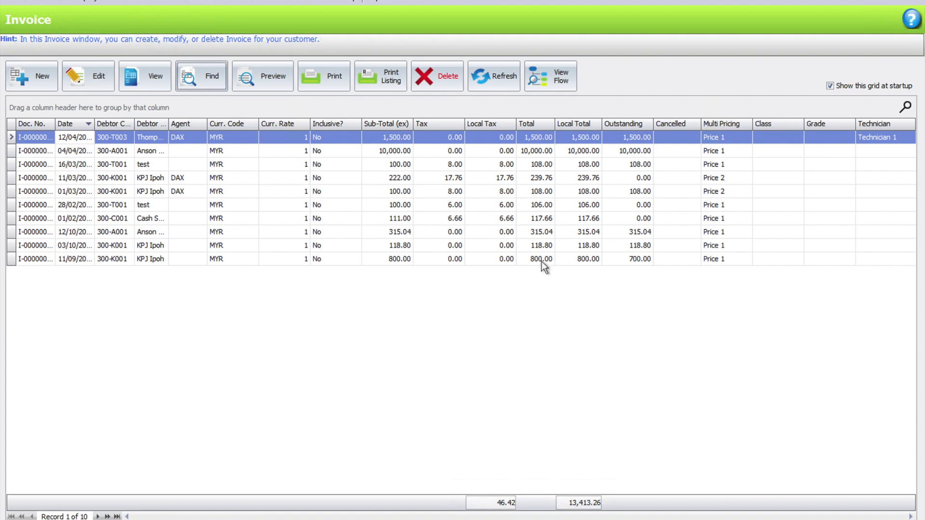
# Void the 12/04/2024 Thompson Hospital invoice and close it.
pyautogui.doubleClick(113, 140)
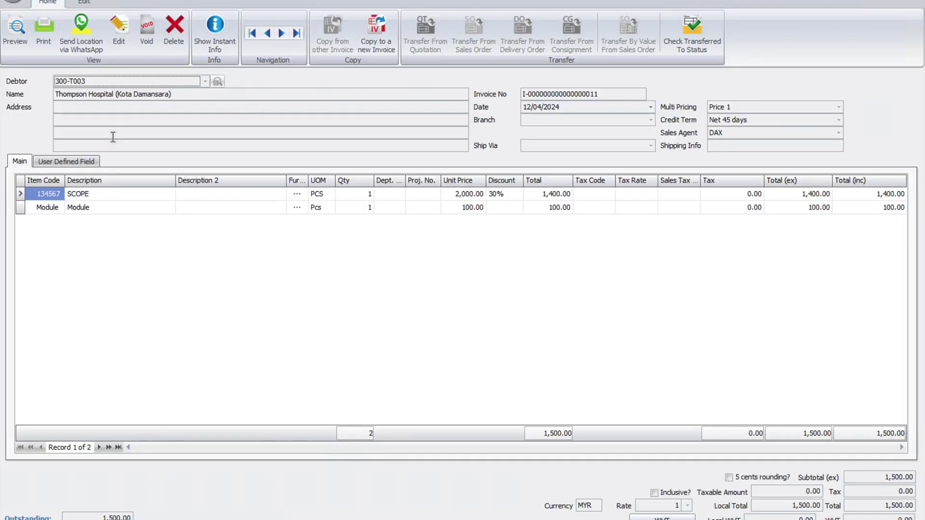
pyautogui.click(147, 30)
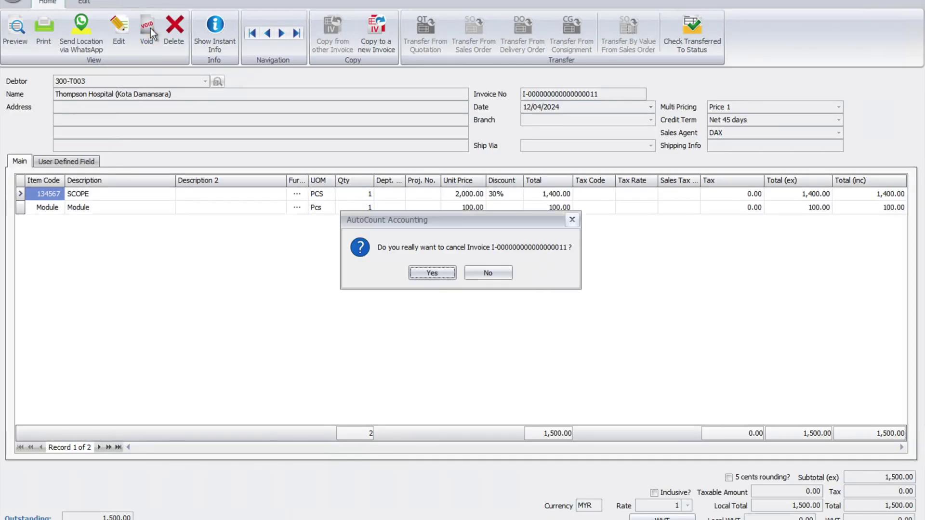
pyautogui.click(444, 275)
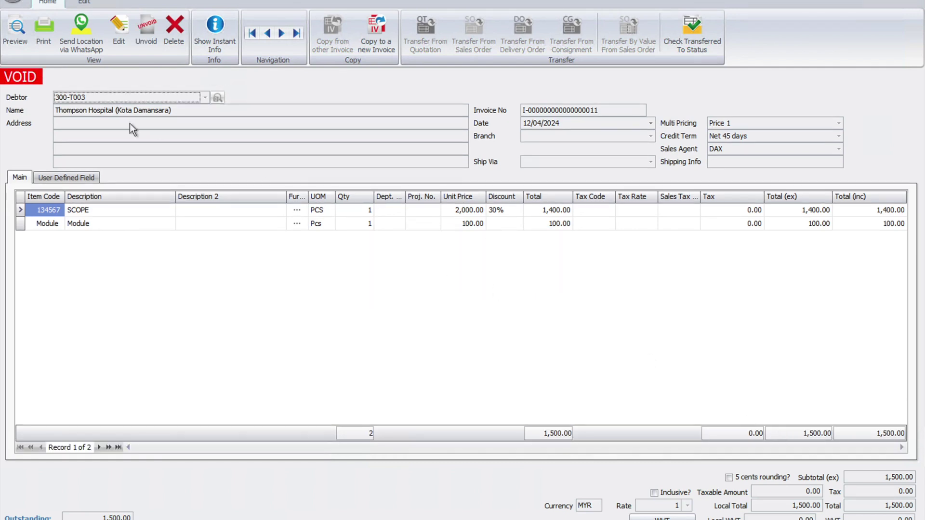
pyautogui.click(905, 3)
# Reopen the cancelled Thompson Hospital invoice, unvoid it, and return to the listing.
pyautogui.click(106, 166)
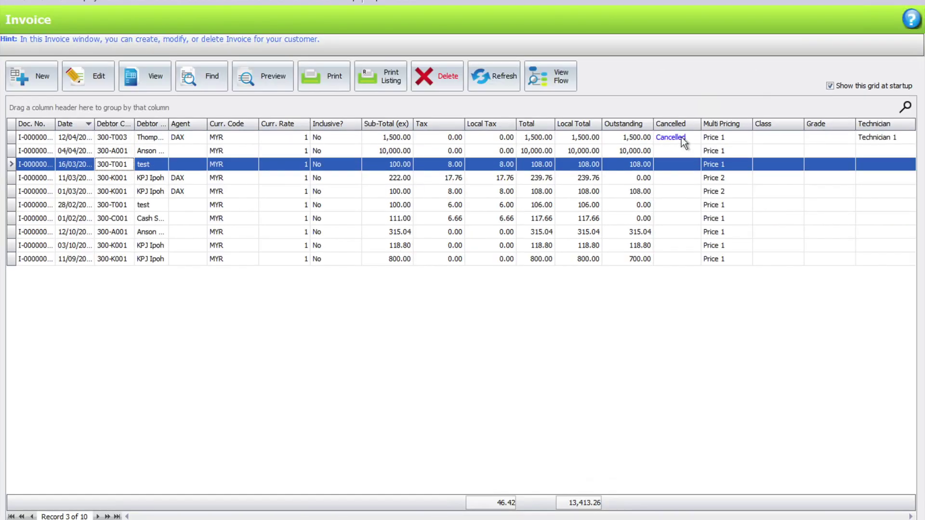
pyautogui.click(654, 140)
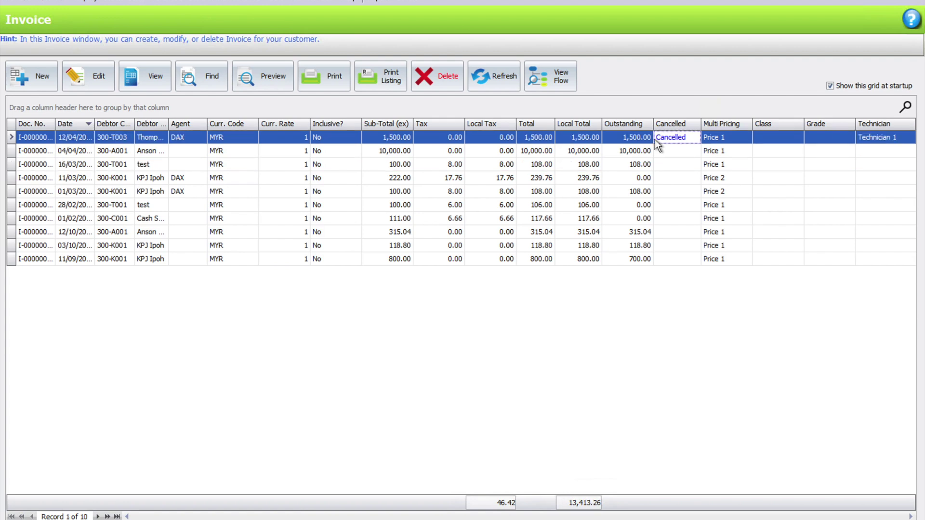
pyautogui.doubleClick(655, 140)
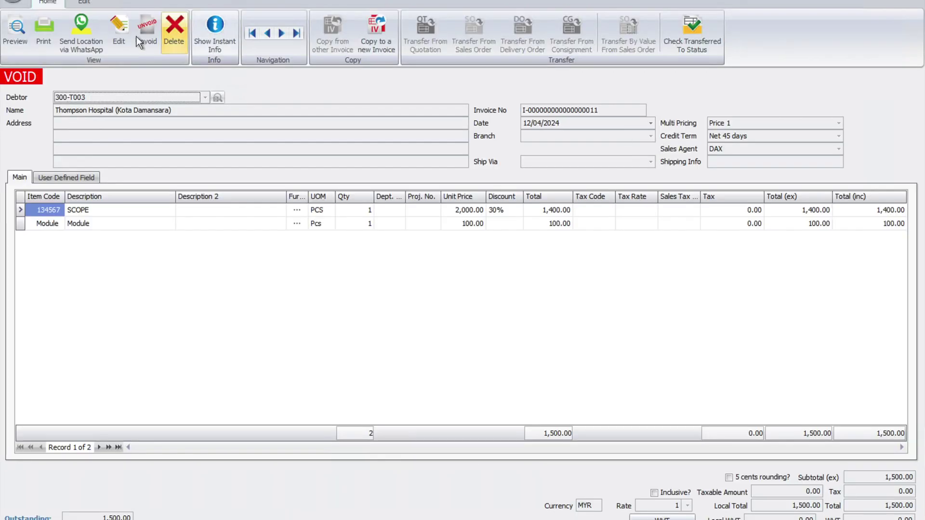
pyautogui.click(143, 34)
pyautogui.click(424, 272)
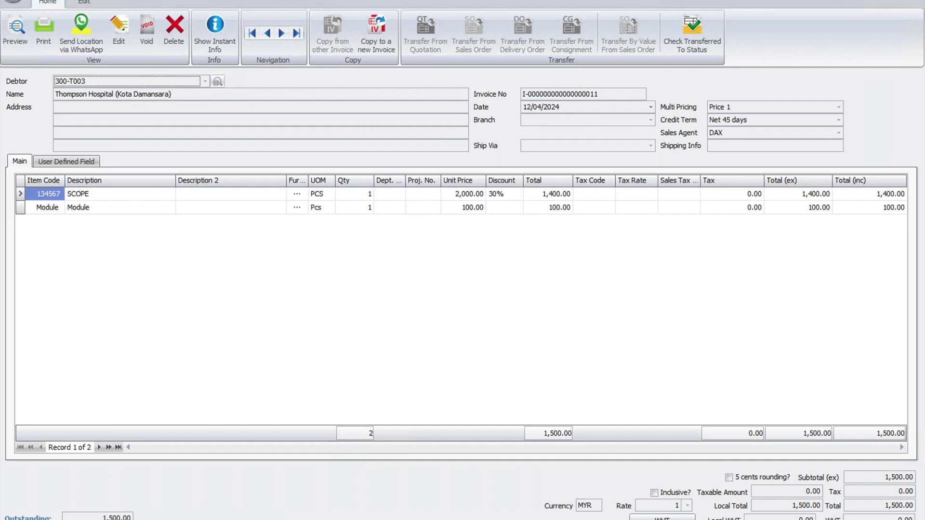
pyautogui.click(919, 4)
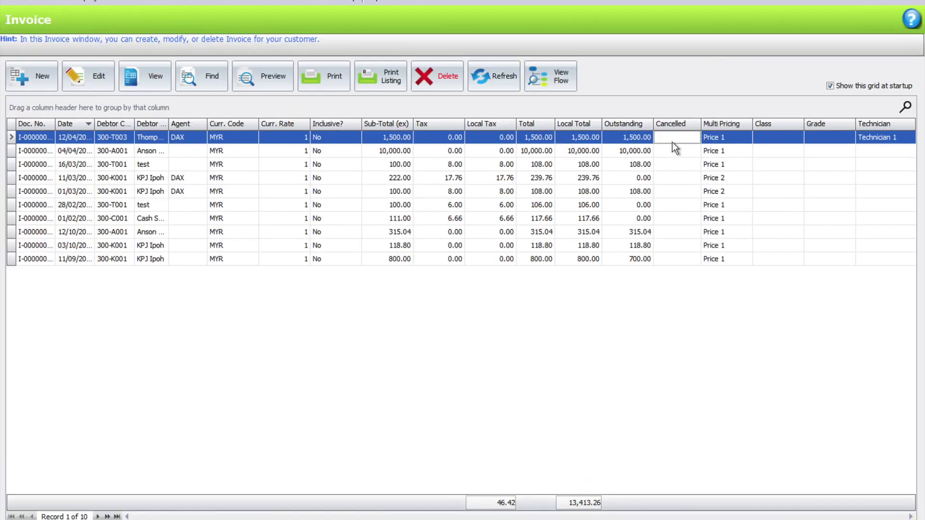